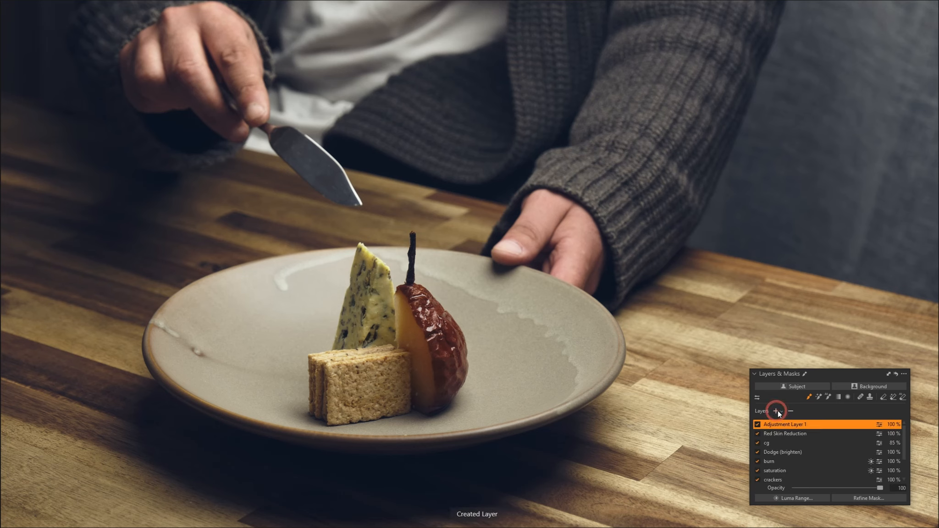
# Step: Mask the wooden table on the new adjustment layer with a one-click selection
pyautogui.click(827, 397)
pyautogui.click(691, 414)
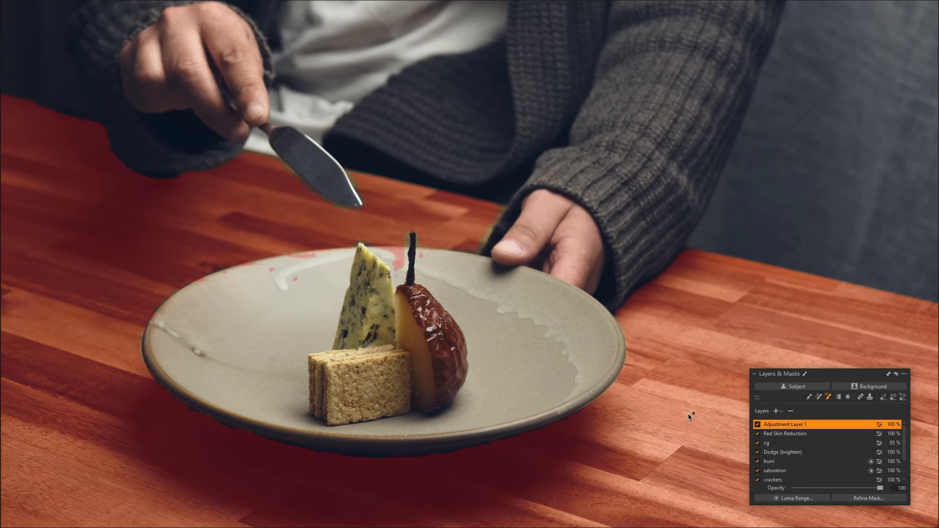
# Step: Rename the adjustment layer "table exp"
pyautogui.doubleClick(782, 424)
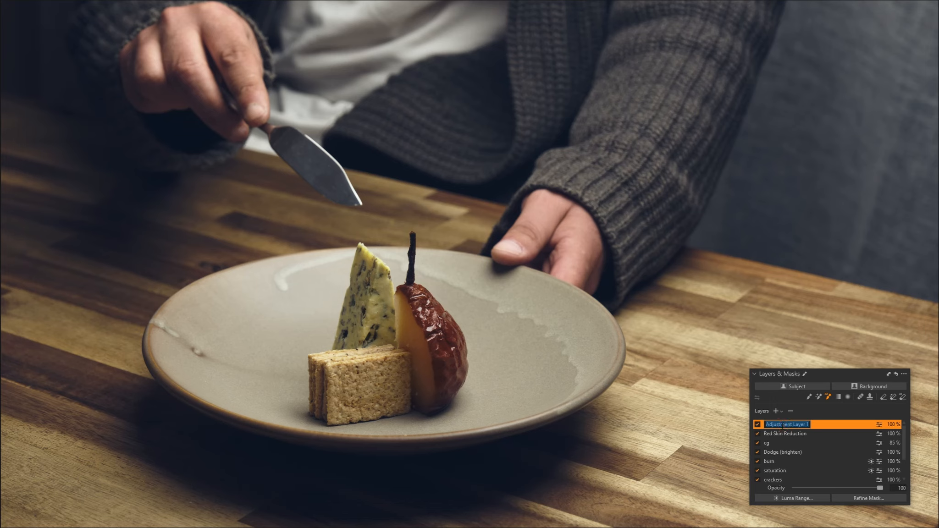
pyautogui.write('table exp')
pyautogui.click(809, 397)
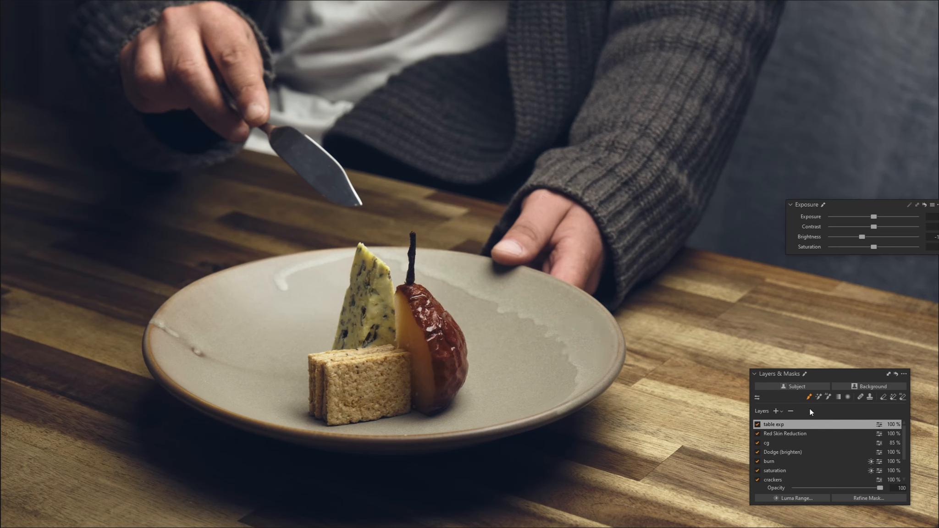
# Step: Add another adjustment layer and mask the plate with a one-click selection
pyautogui.click(776, 412)
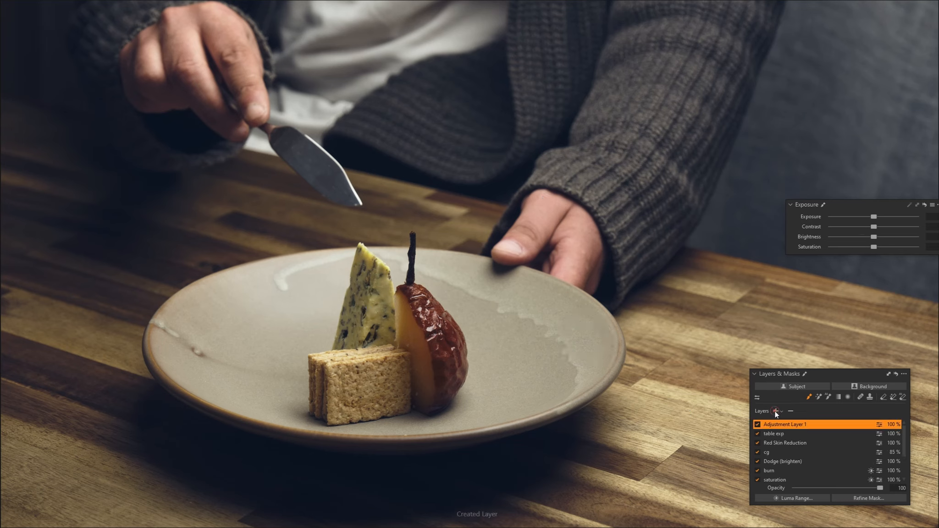
pyautogui.click(828, 396)
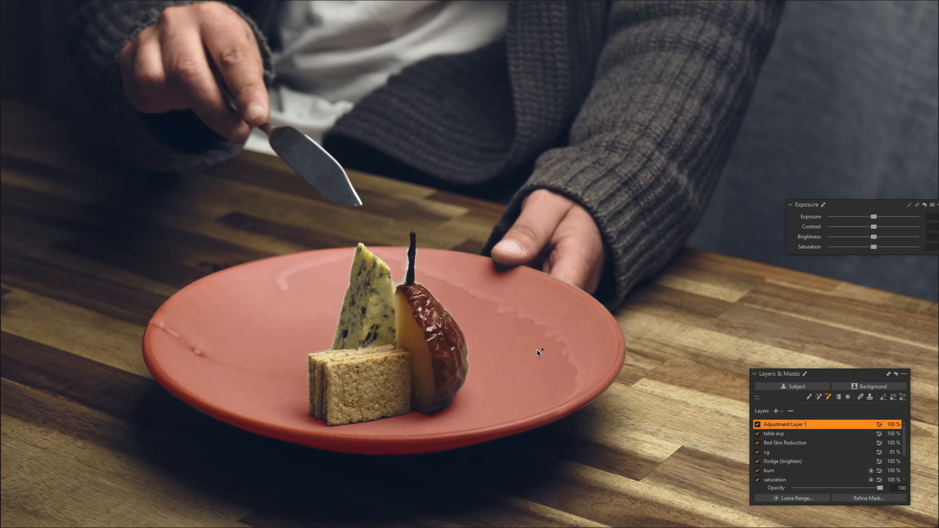
pyautogui.click(537, 349)
# Step: Refine the plate mask with a radius of 86, then lower the layer's brightness slightly
pyautogui.rightClick(784, 423)
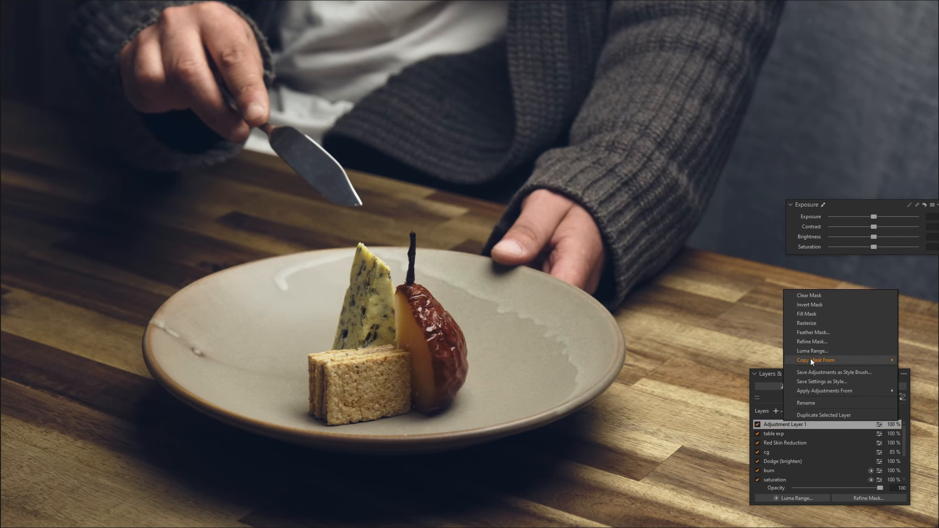
pyautogui.click(815, 344)
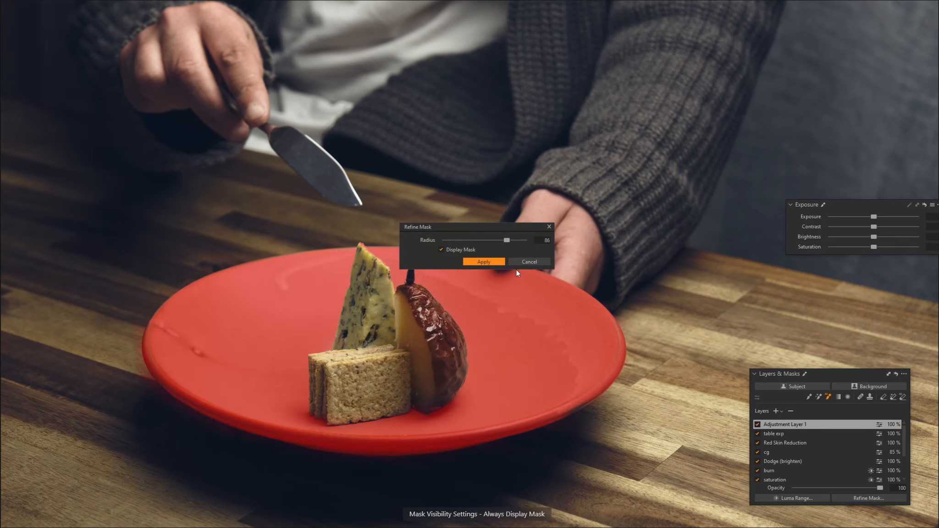
pyautogui.click(498, 261)
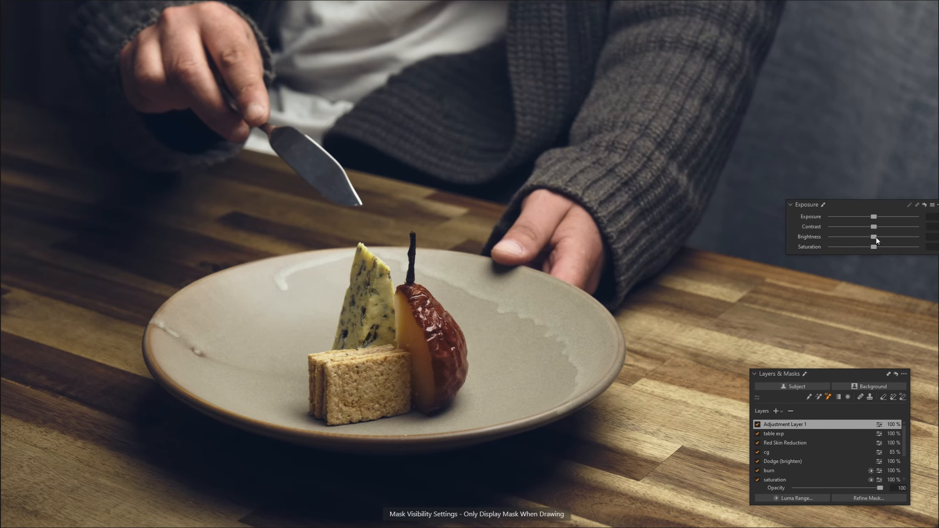
pyautogui.moveTo(874, 237); pyautogui.dragTo(871, 238)
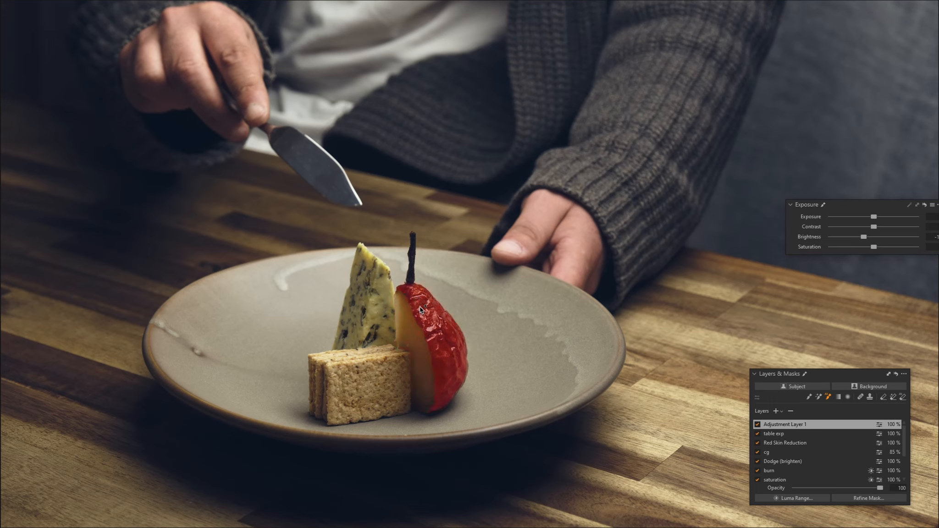
# Step: Rename the plate layer "plate exp"
pyautogui.click(791, 426)
pyautogui.doubleClick(792, 426)
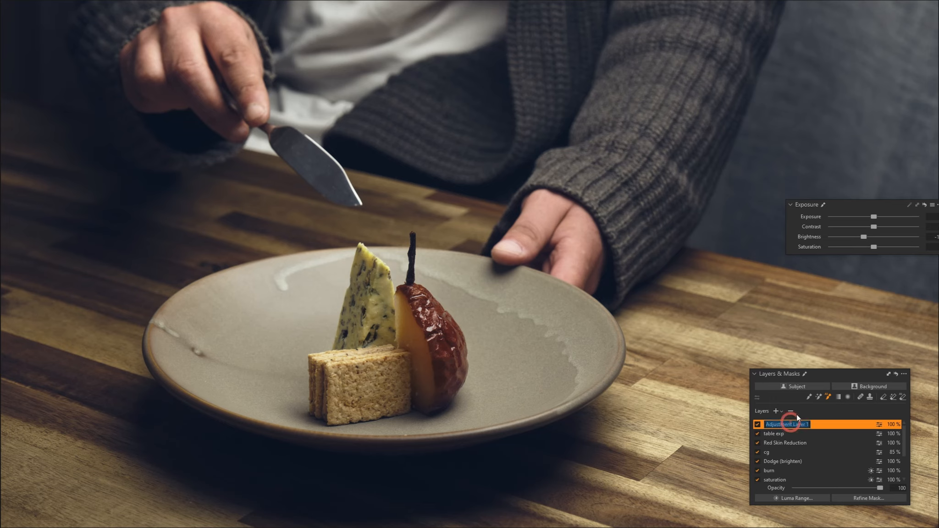
pyautogui.write('plate exp')
pyautogui.press('Return')
# Step: Inspect the exposure settings of the pear, cheese and crackers layers
pyautogui.scroll(-2, 787, 438)
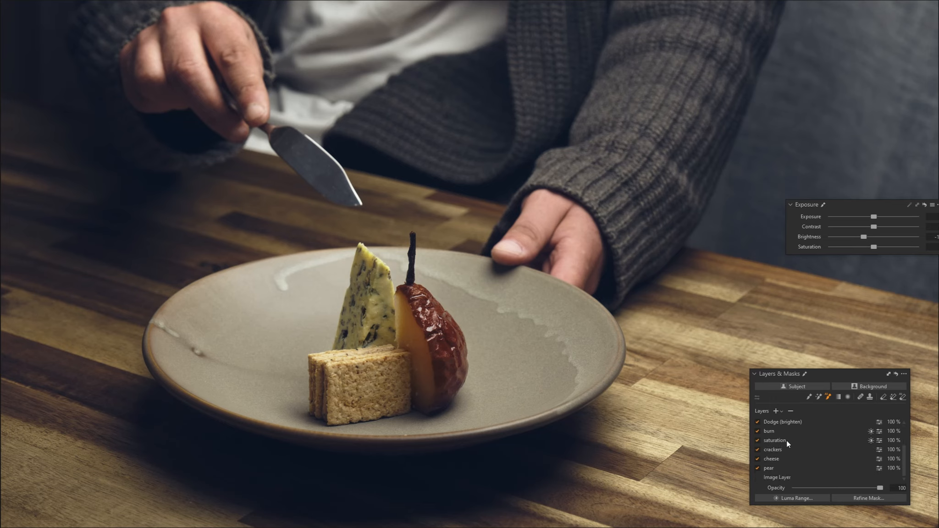
pyautogui.click(772, 469)
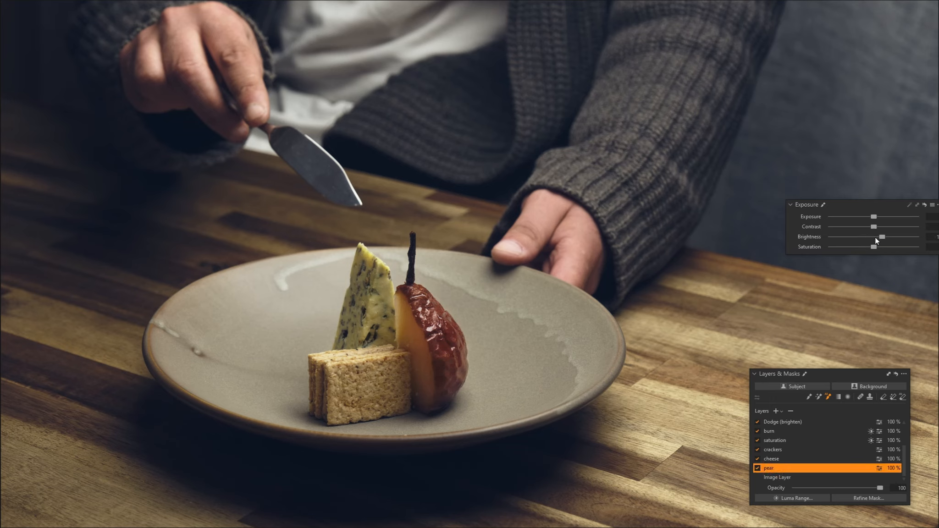
pyautogui.click(779, 458)
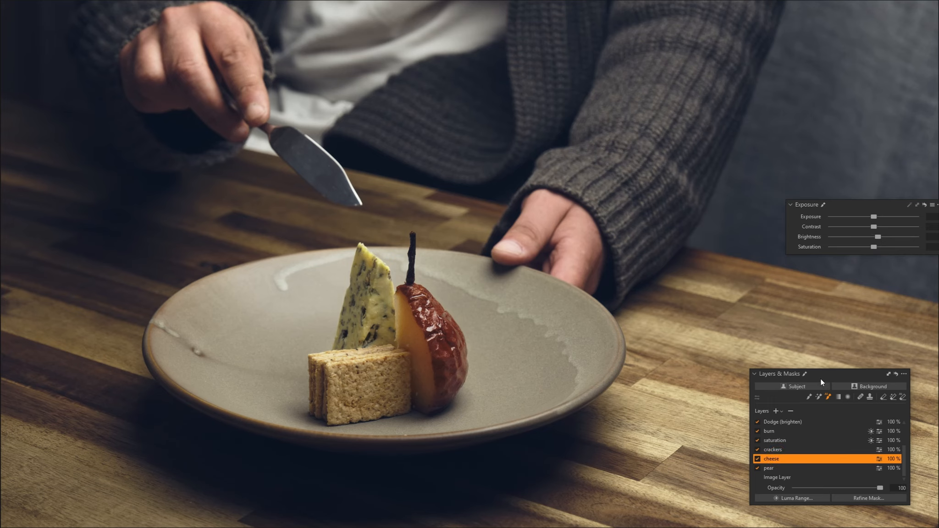
pyautogui.click(784, 447)
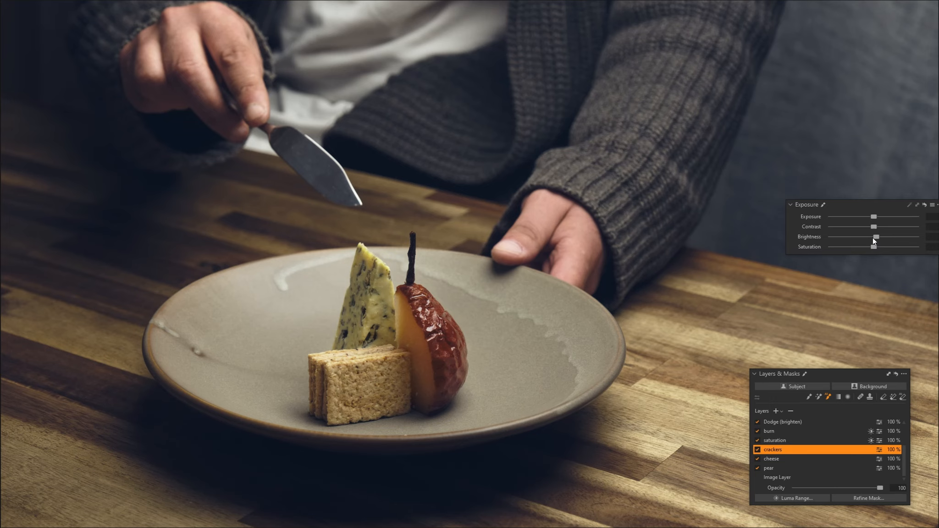
# Step: Add a new adjustment layer and draw a diagonal linear gradient mask from the top-left corner, adjusting its position
pyautogui.click(809, 397)
pyautogui.scroll(3, 779, 424)
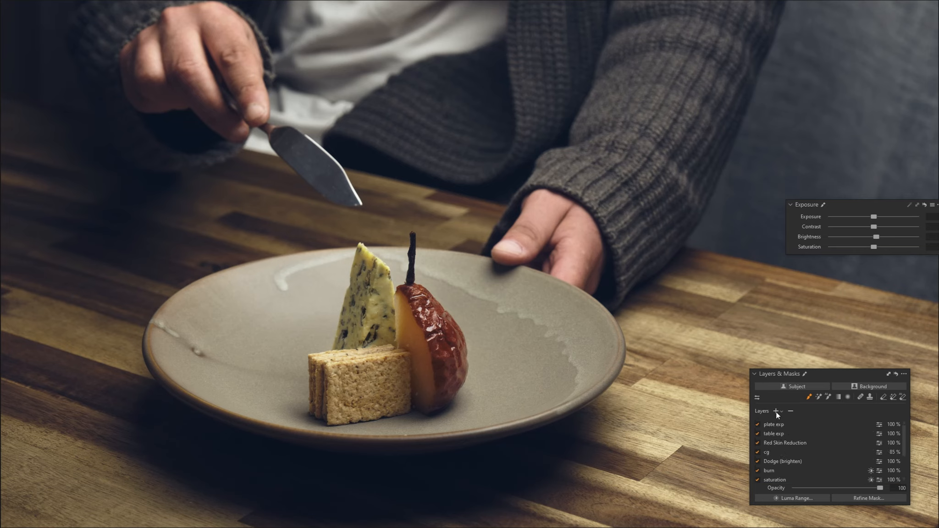
pyautogui.click(776, 412)
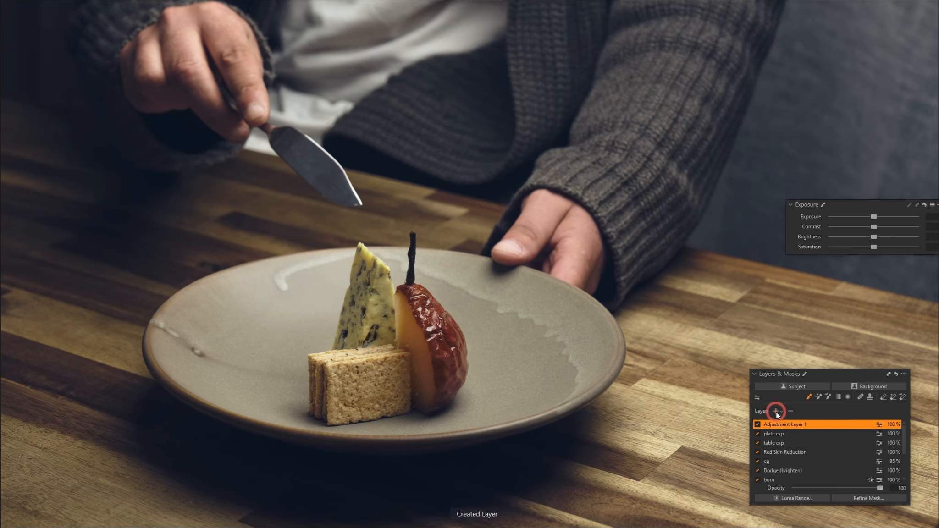
pyautogui.click(839, 397)
pyautogui.click(820, 387)
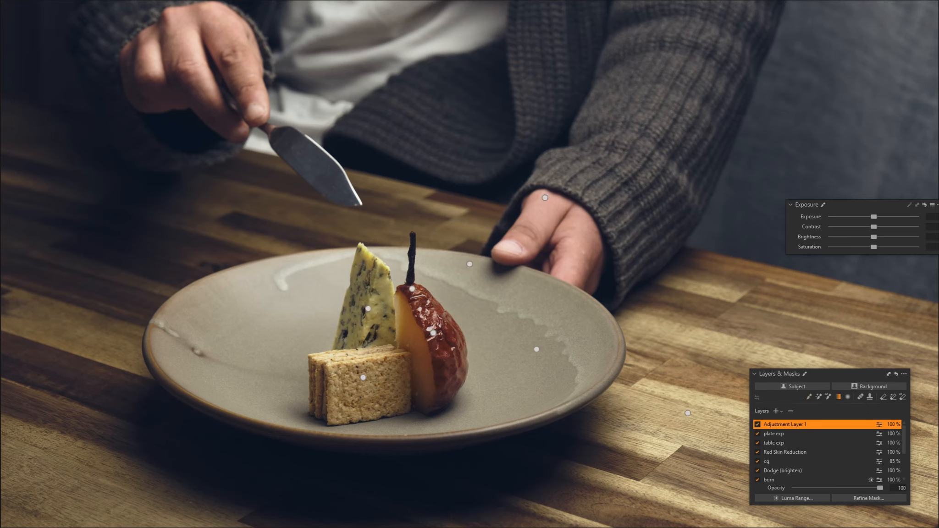
pyautogui.moveTo(19, 7); pyautogui.dragTo(487, 520)
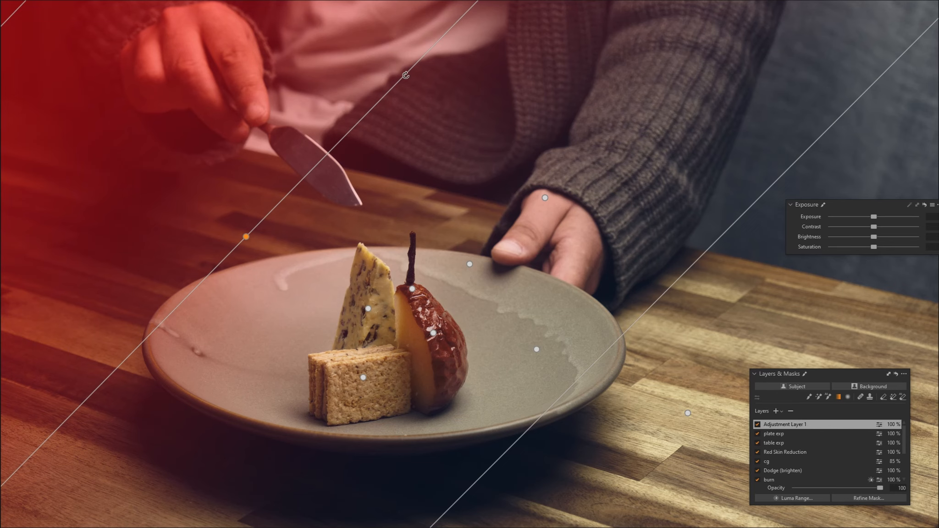
pyautogui.moveTo(406, 75); pyautogui.dragTo(433, 96)
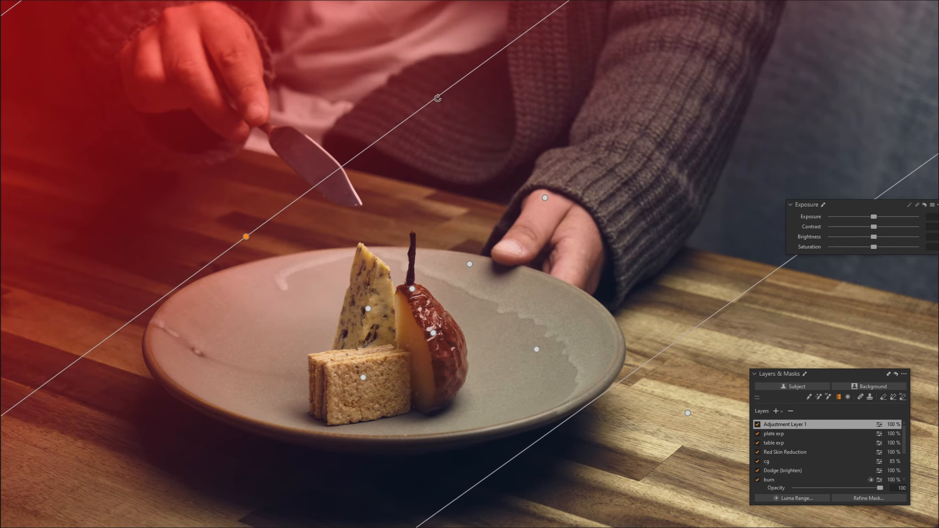
pyautogui.moveTo(548, 434); pyautogui.dragTo(515, 393)
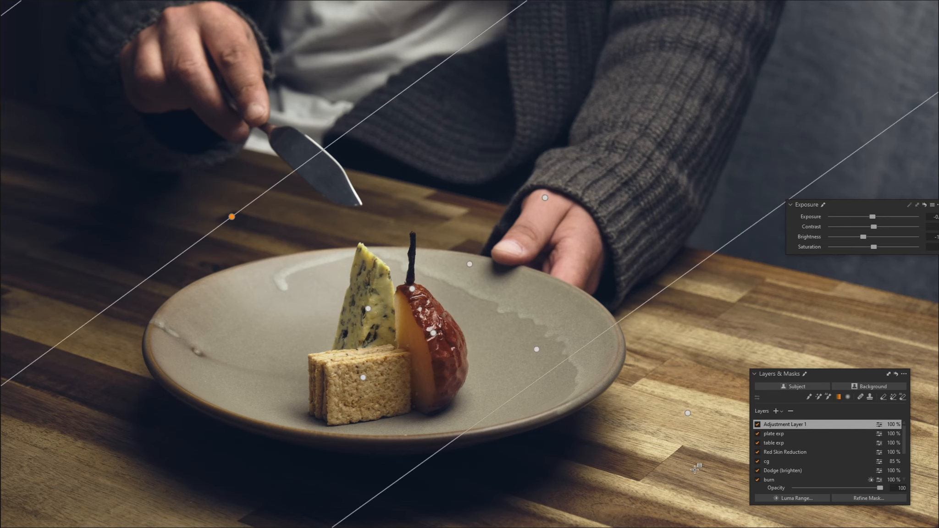
# Step: Set the gradient layer's white balance Kelvin to 4225
pyautogui.moveTo(882, 206); pyautogui.dragTo(848, 208)
pyautogui.moveTo(936, 101); pyautogui.dragTo(825, 119)
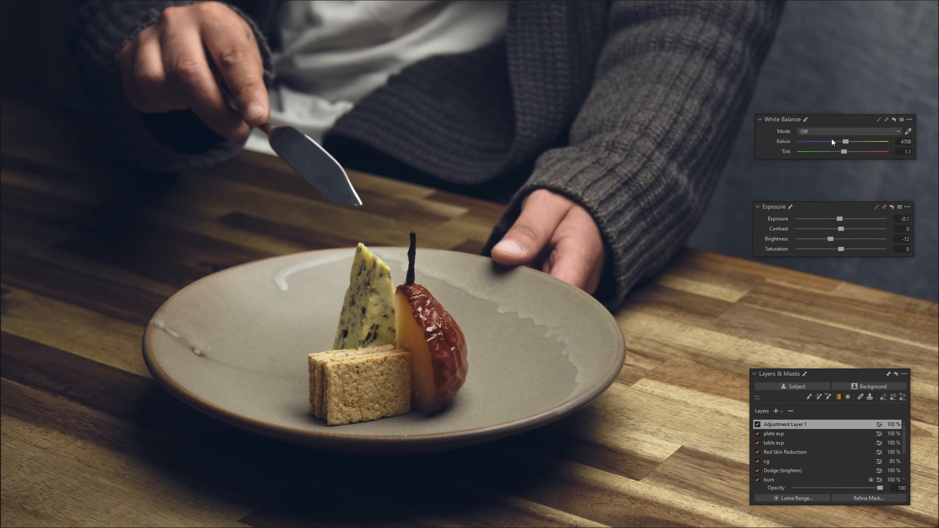
pyautogui.scroll(-2, 846, 142)
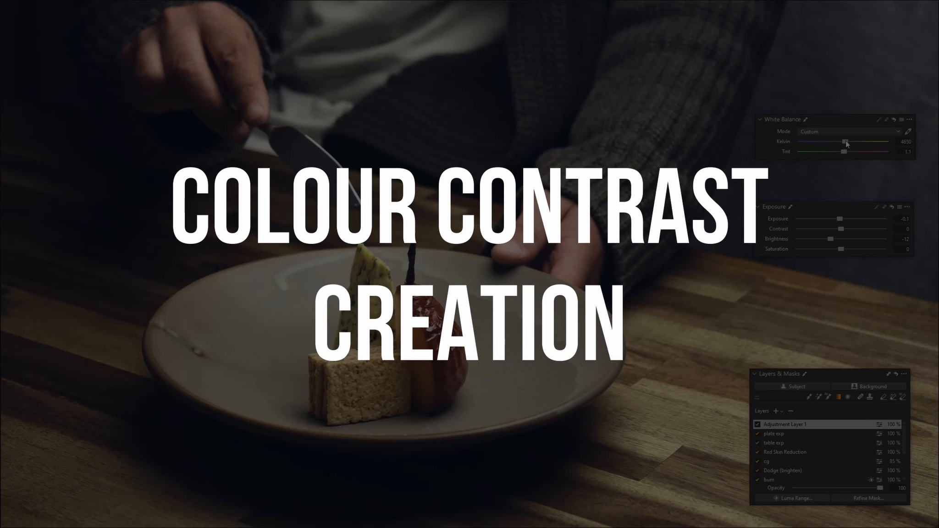
pyautogui.scroll(-1, 845, 141)
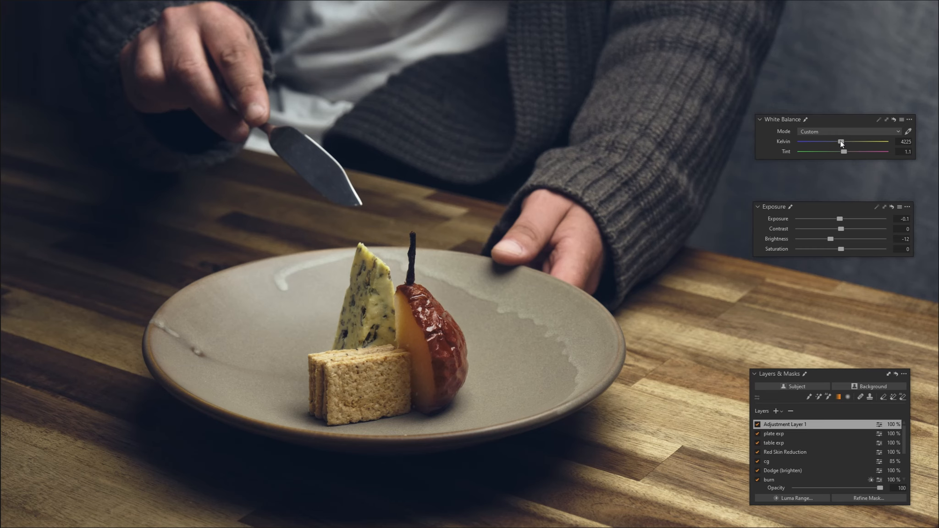
# Step: Rename the gradient layer "grad linear left temp"
pyautogui.press('l')
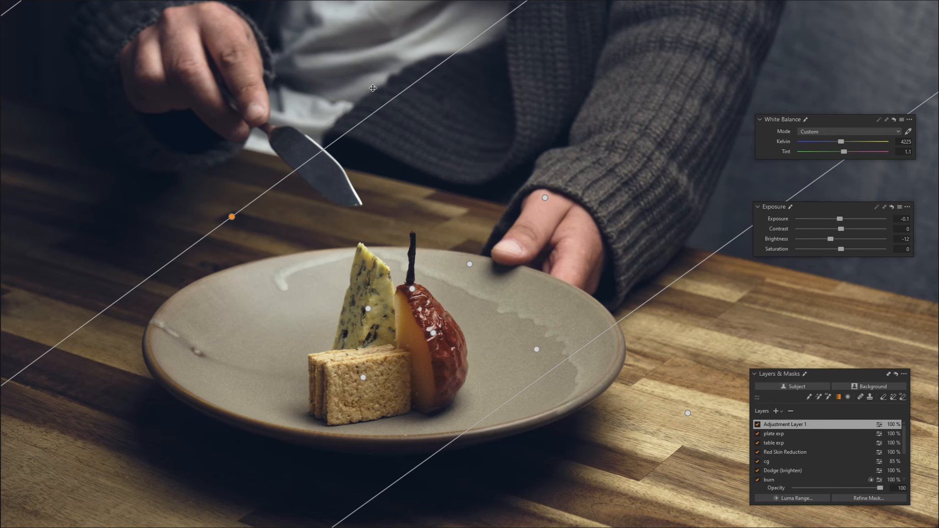
pyautogui.doubleClick(781, 424)
pyautogui.write('gra')
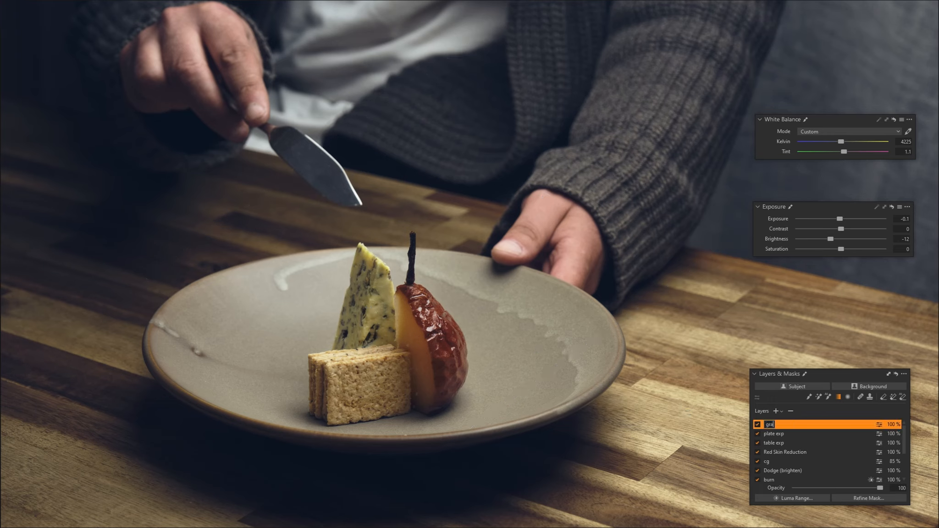
pyautogui.write('d linear left temp')
pyautogui.press('Return')
# Step: Rasterize the gradient mask and erase it from the hand holding the knife
pyautogui.click(884, 398)
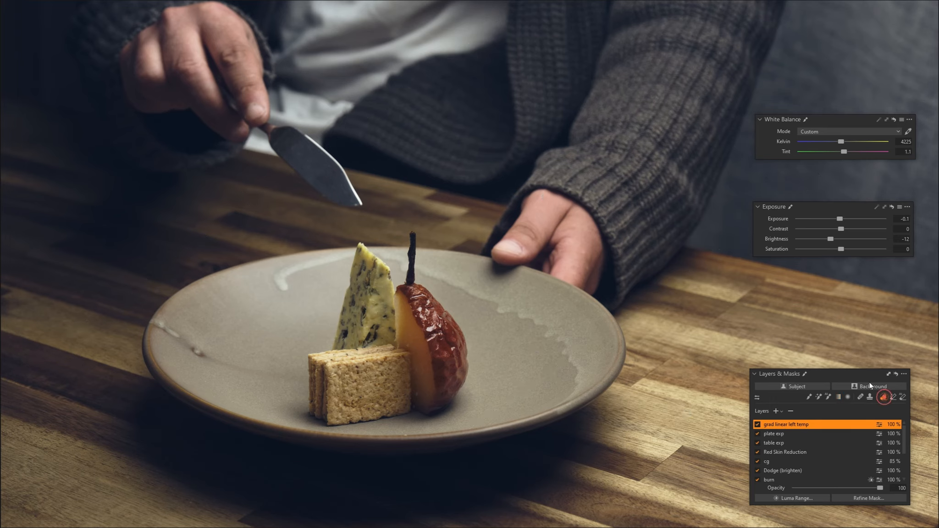
pyautogui.click(219, 25)
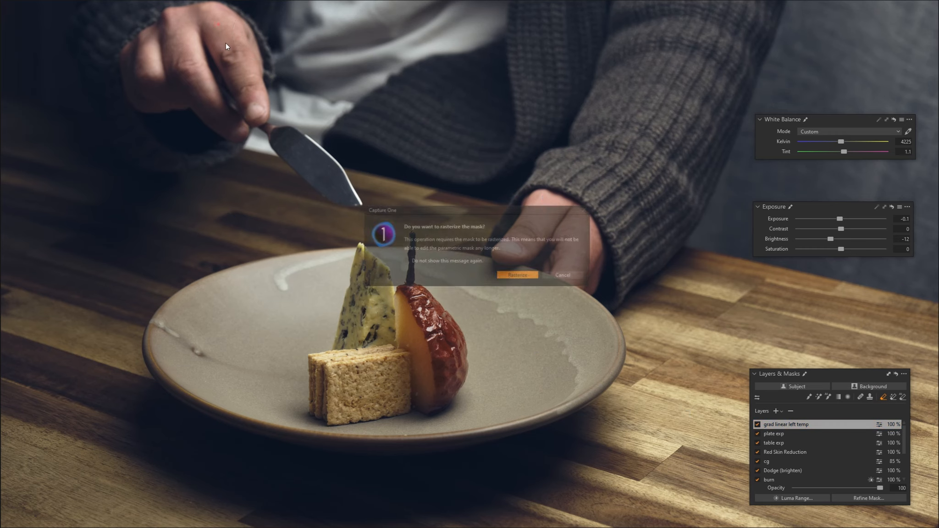
pyautogui.click(506, 275)
pyautogui.moveTo(220, 29)
pyautogui.mouseDown()
pyautogui.moveTo(247, 88)
pyautogui.moveTo(207, 17)
pyautogui.moveTo(144, 69)
pyautogui.moveTo(170, 94)
pyautogui.moveTo(235, 91)
pyautogui.moveTo(253, 103)
pyautogui.moveTo(230, 49)
pyautogui.moveTo(180, 69)
pyautogui.moveTo(151, 55)
pyautogui.moveTo(142, 82)
pyautogui.moveTo(216, 113)
pyautogui.moveTo(257, 51)
pyautogui.moveTo(243, 16)
pyautogui.moveTo(182, 42)
pyautogui.mouseUp()
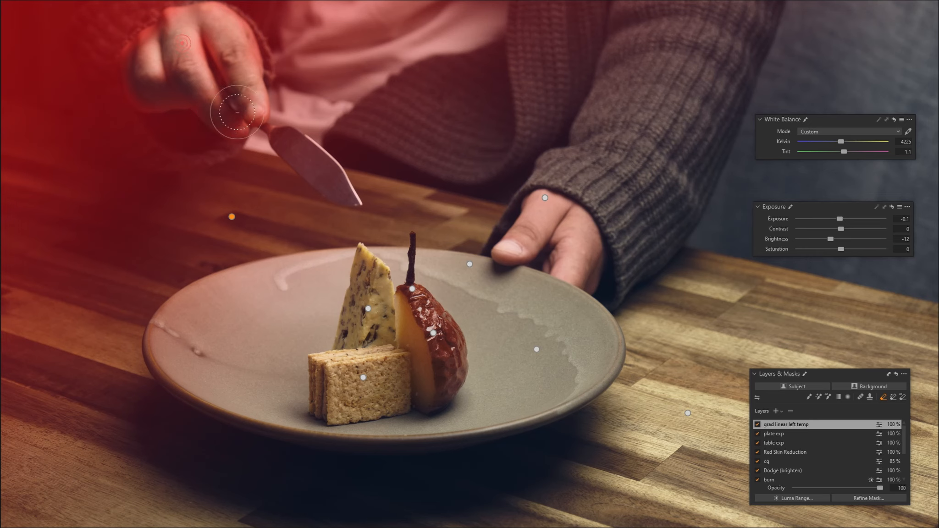
# Step: Hide the mask overlay and compare the edit in a before/after split view
pyautogui.press('m')
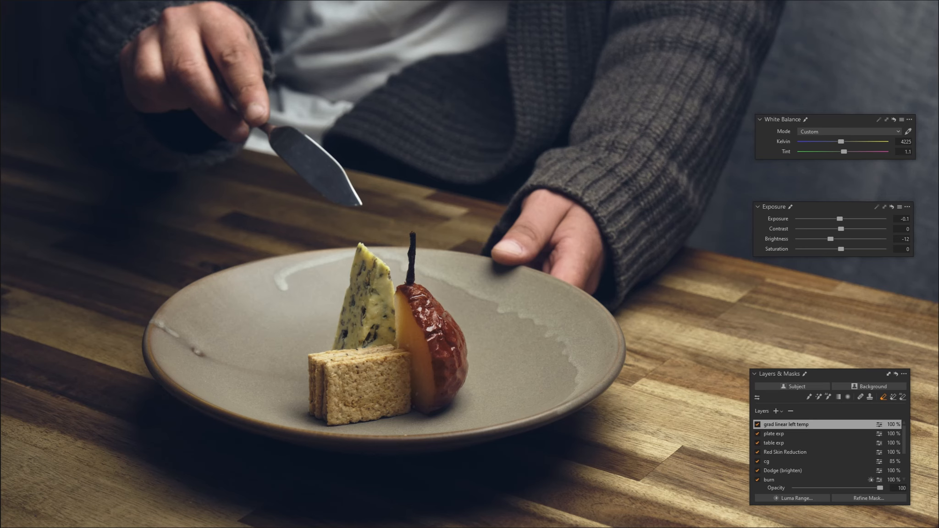
pyautogui.hotkey('shift', 'y')
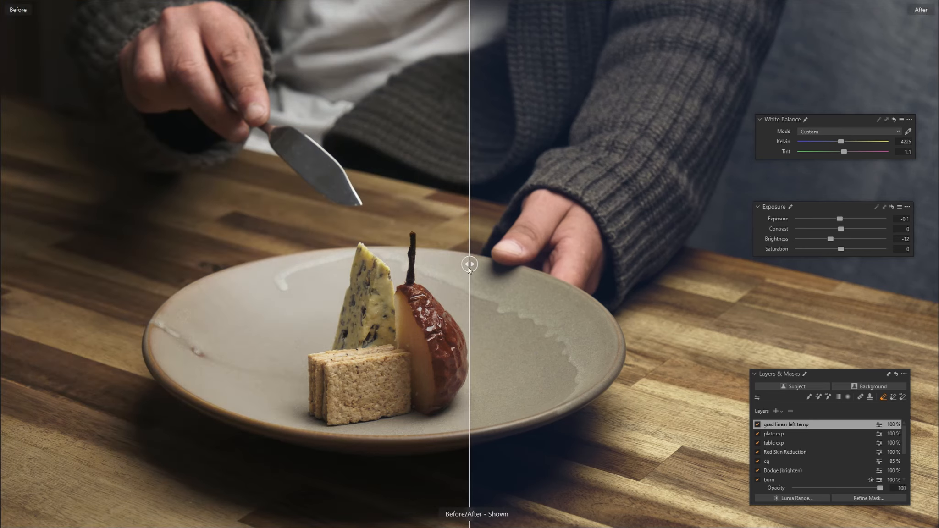
pyautogui.moveTo(468, 266); pyautogui.dragTo(4, 264)
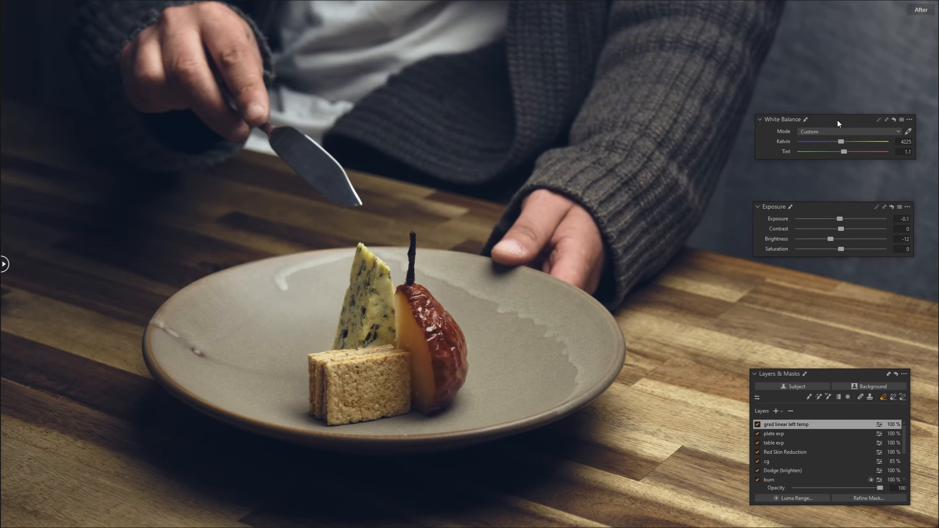
# Step: Create a heal layer and heal a spot on the front cracker, sampling from a nearby cracker area
pyautogui.click(838, 120)
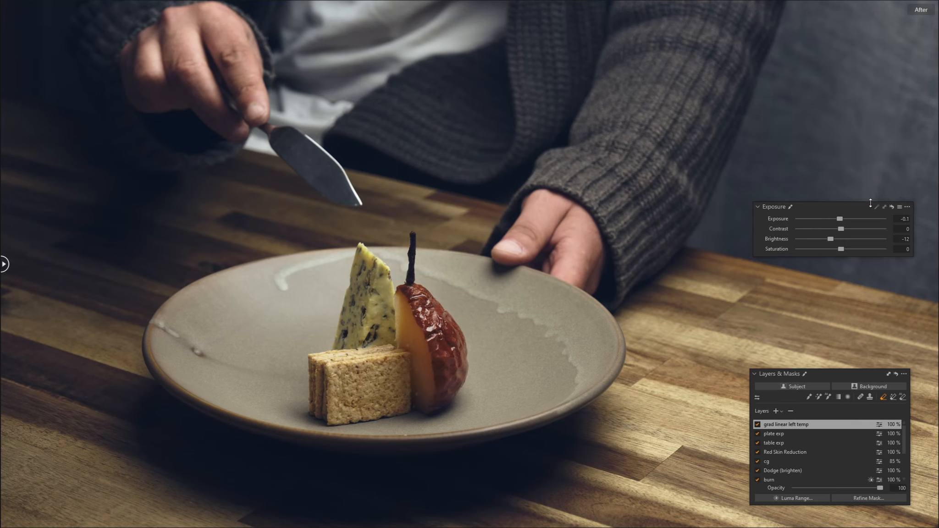
pyautogui.click(851, 209)
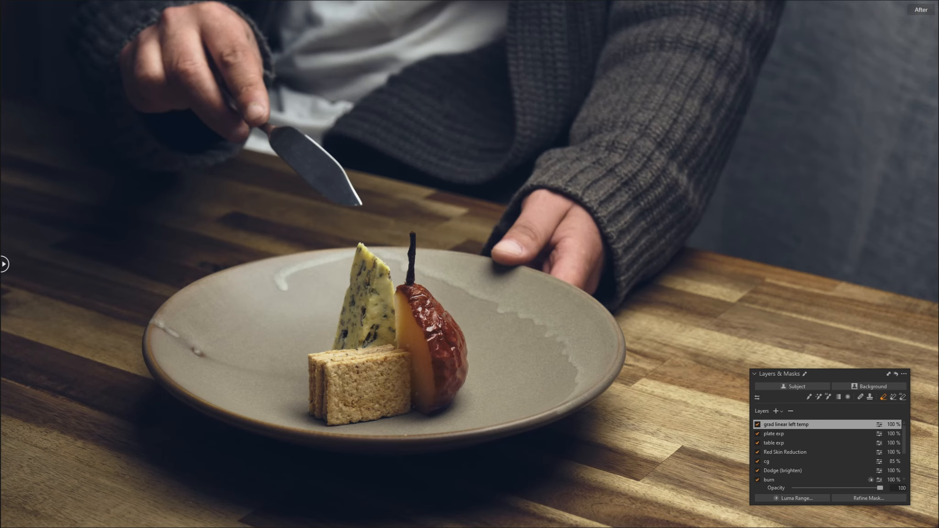
pyautogui.click(860, 397)
pyautogui.scroll(2, 374, 412)
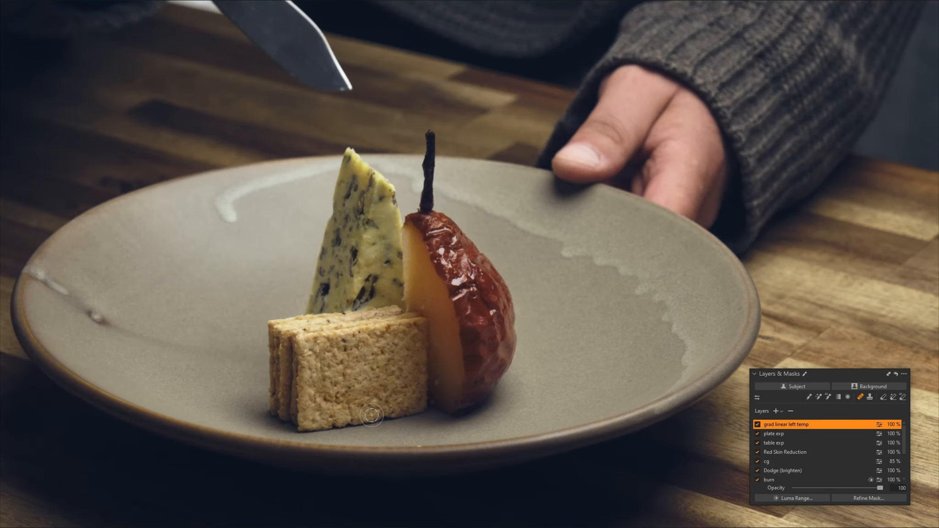
pyautogui.scroll(1, 372, 415)
pyautogui.click(338, 403)
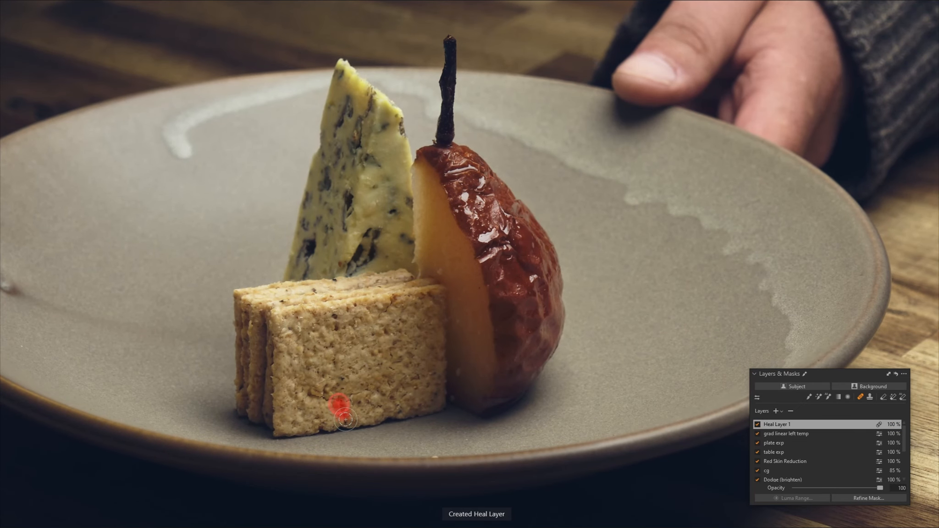
pyautogui.moveTo(345, 419)
pyautogui.mouseDown()
pyautogui.moveTo(350, 400)
pyautogui.moveTo(367, 391)
pyautogui.mouseUp()
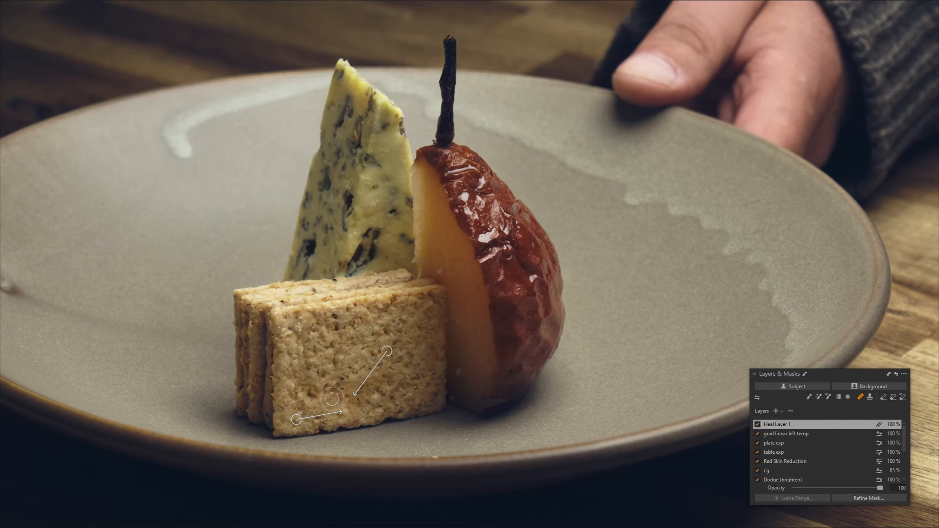
# Step: Hide the mask overlay and zoom in on the knife and hand
pyautogui.press('m')
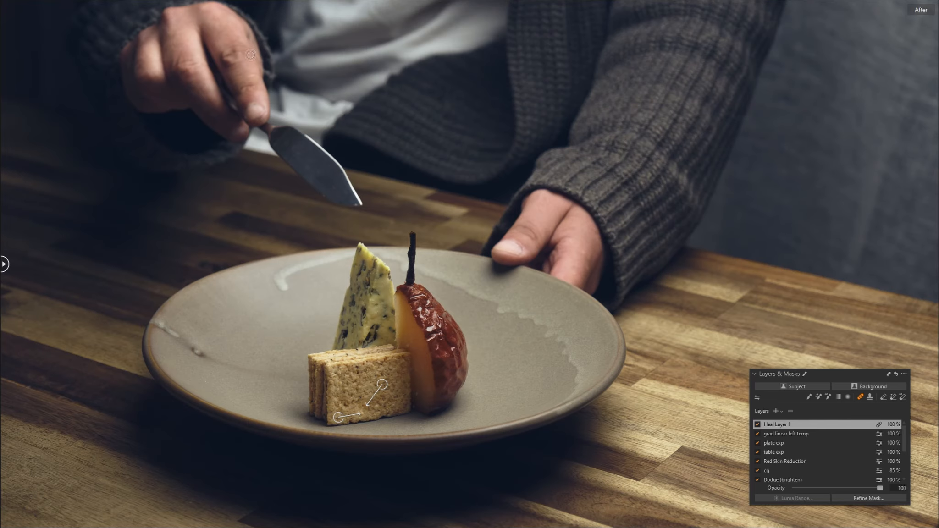
pyautogui.scroll(5, 261, 106)
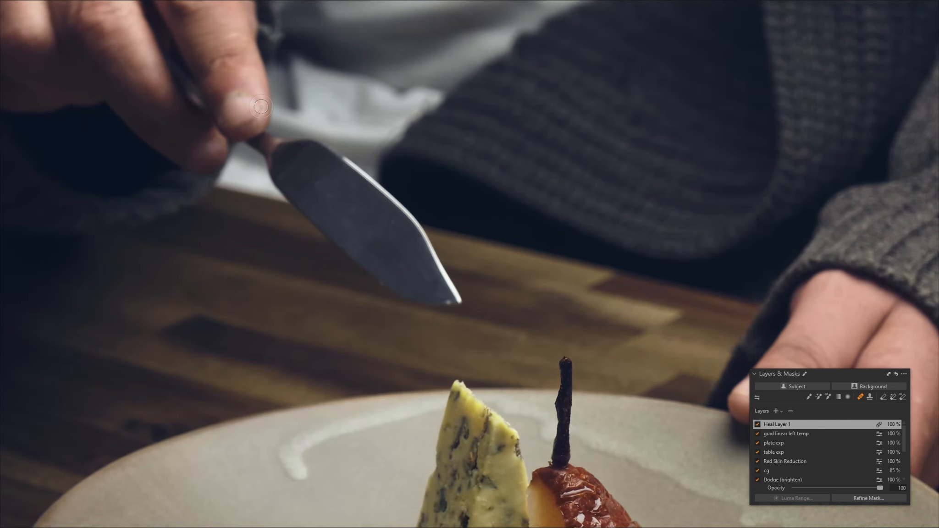